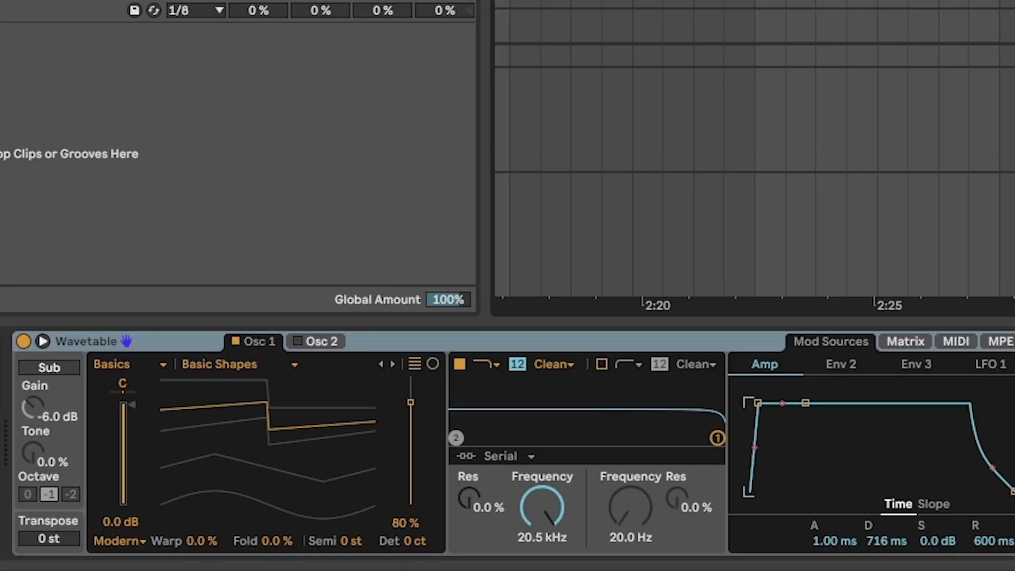
Step: Audition the first chord MIDI clip on the 13 Wavetable track and deactivate that track
click(141, 340)
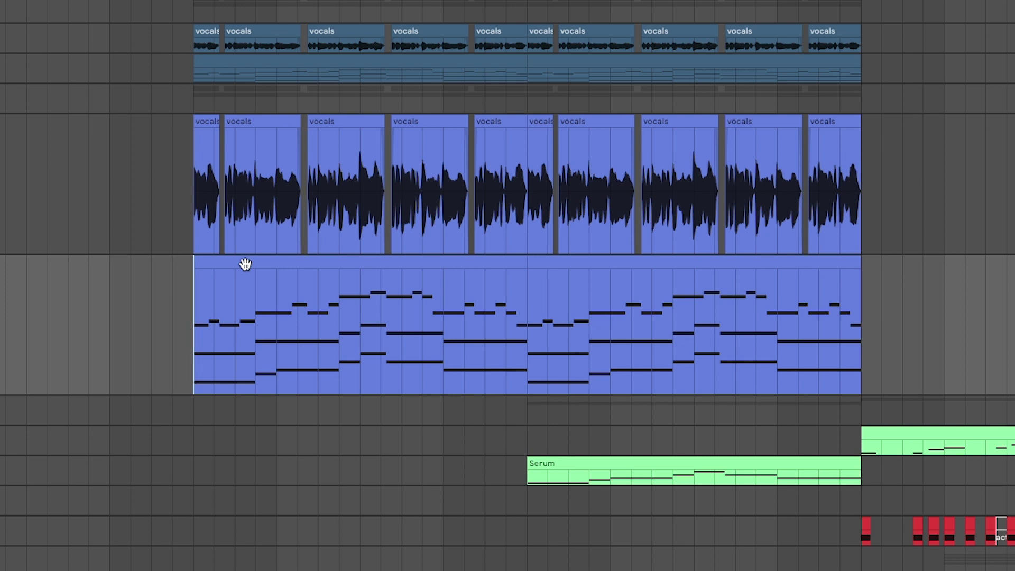
double_click(245, 264)
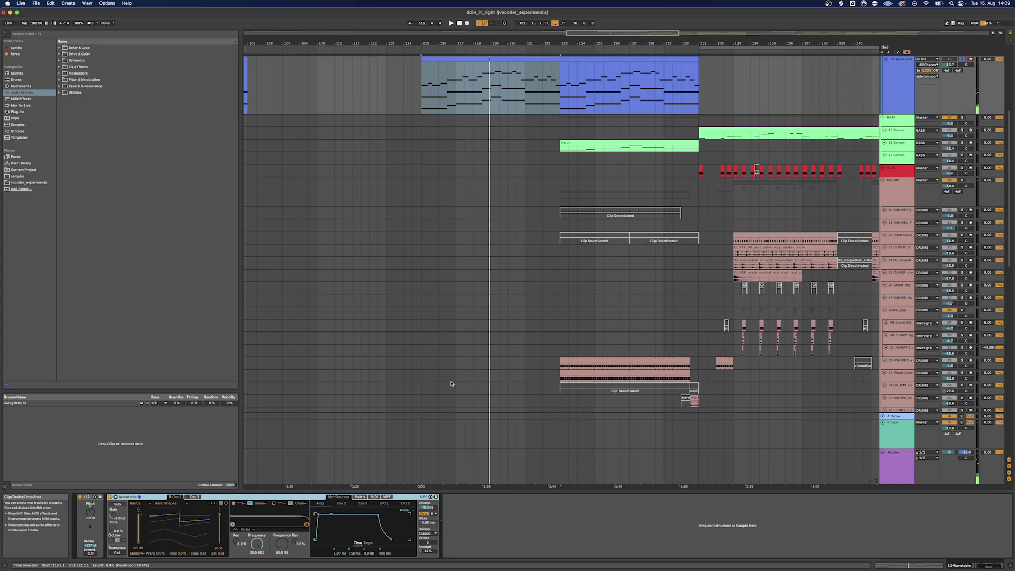
scroll(451, 383, up, 10)
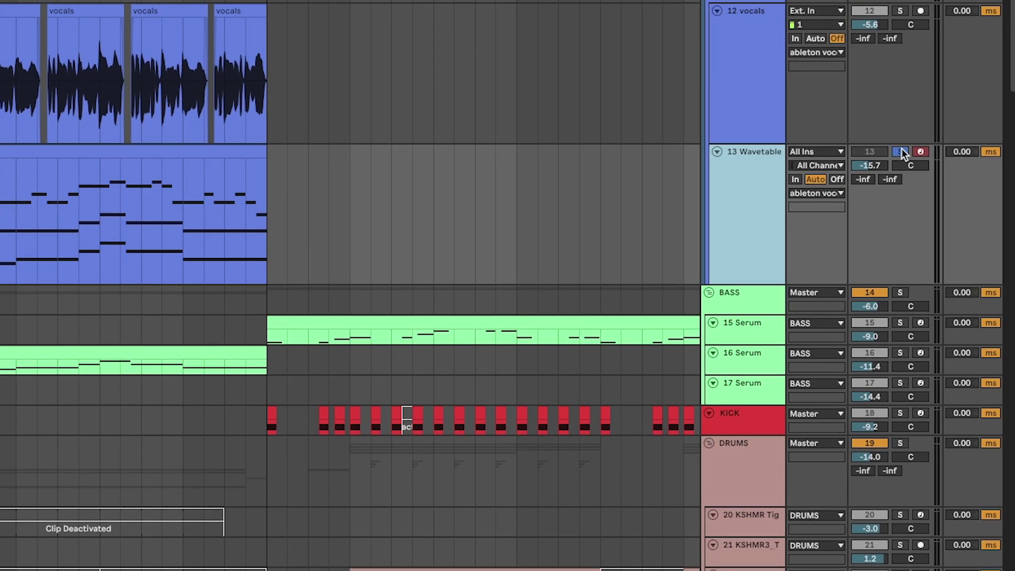
click(865, 151)
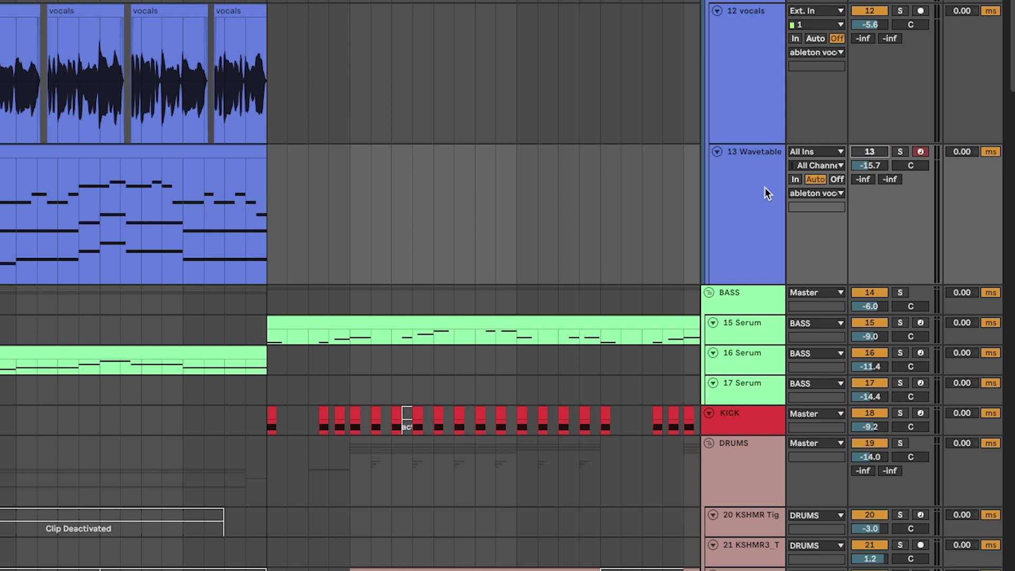
Step: Play the 12 vocals track from the start of its first vocal clip and stop playback
click(737, 52)
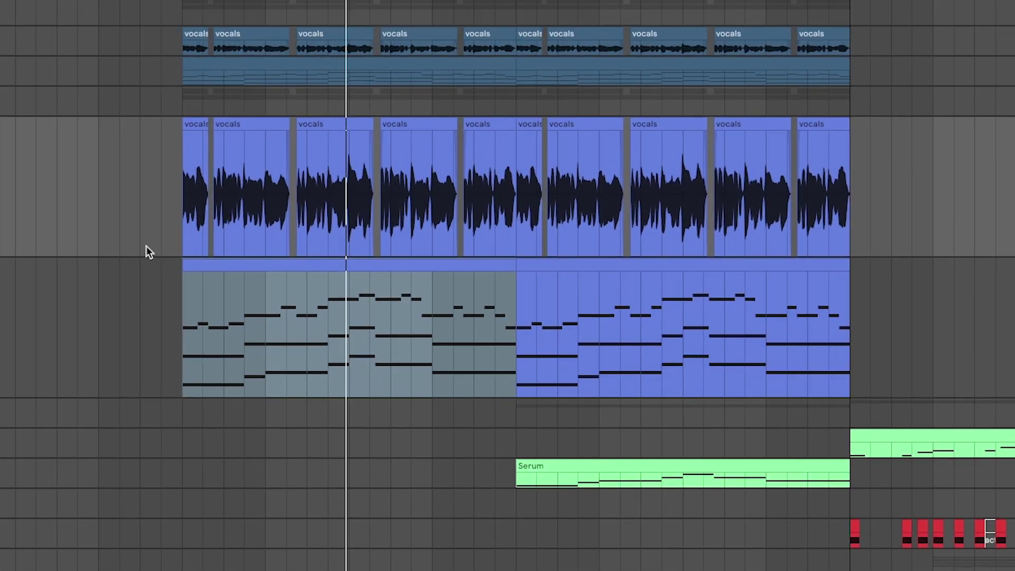
click(184, 230)
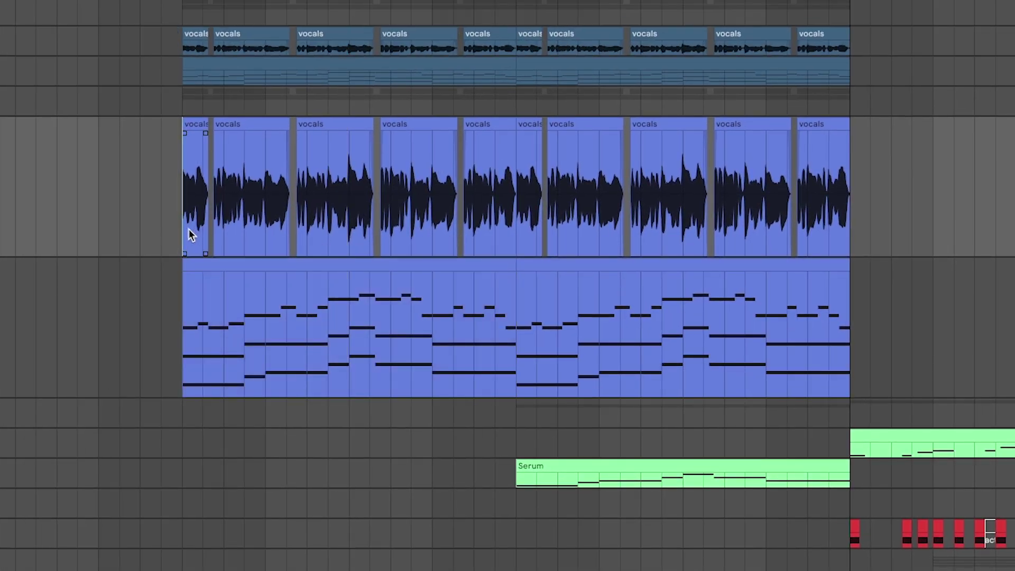
key(space)
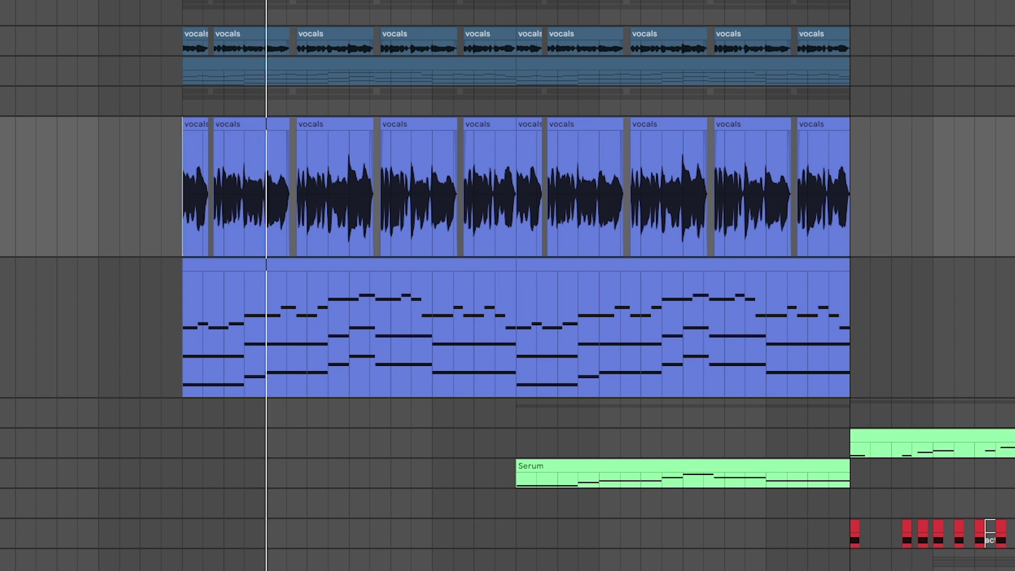
key(space)
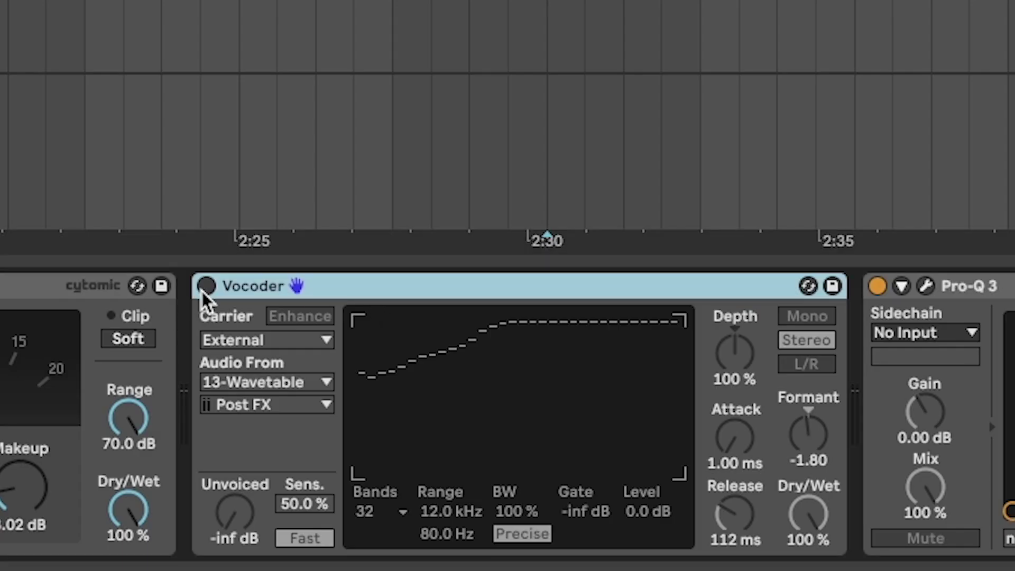
Step: Turn on the Vocoder with an External carrier, taking its audio from 13-Wavetable Post FX, and play the result
click(207, 286)
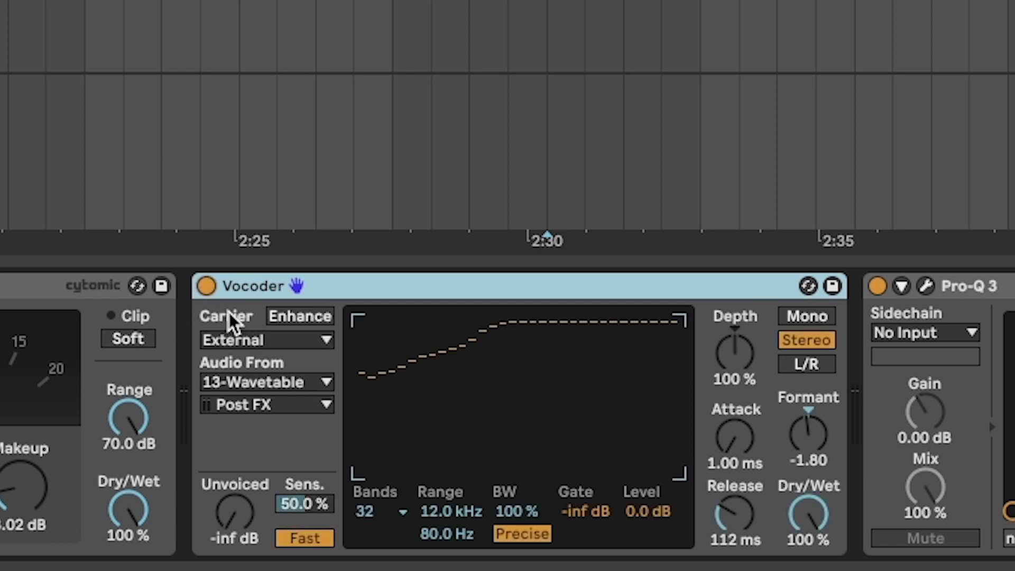
click(242, 344)
click(254, 386)
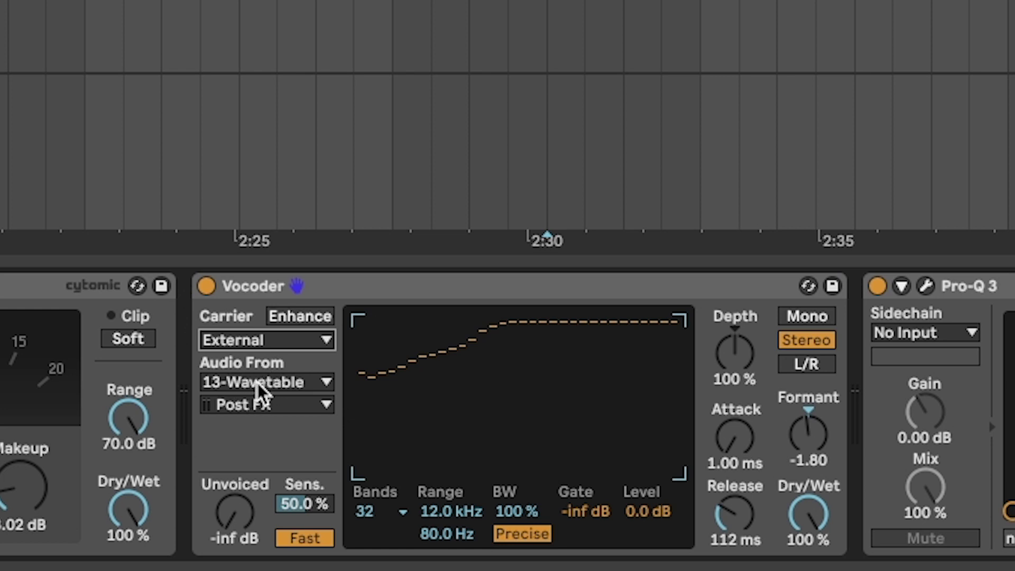
click(265, 468)
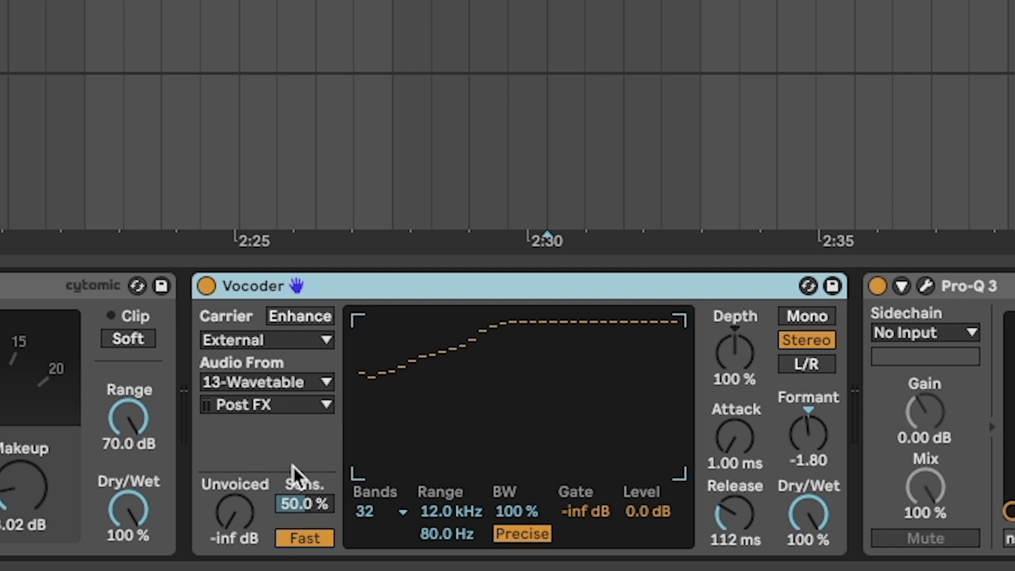
key(space)
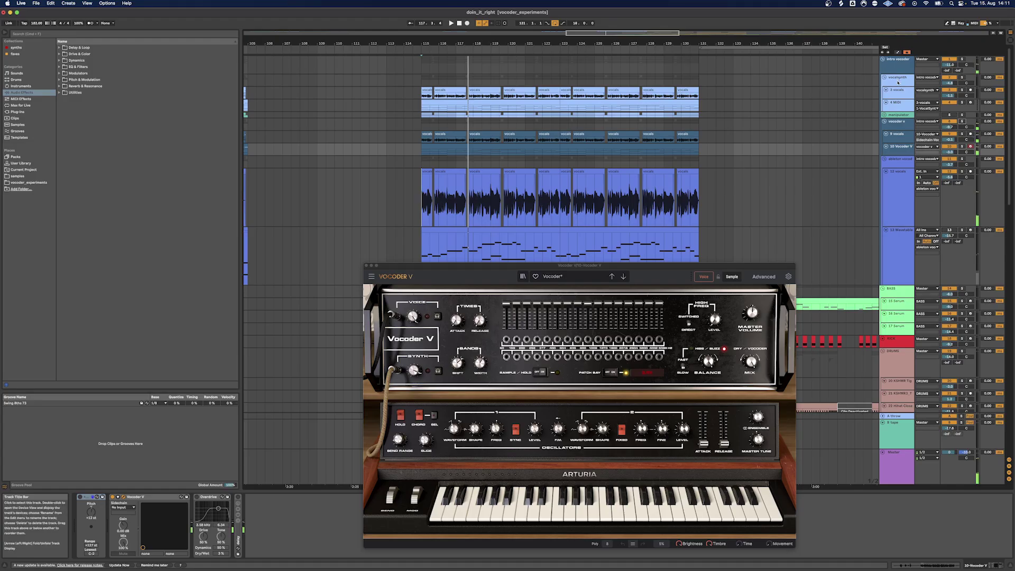
Step: Play the vocals track in the filter group from the start of its first Audio 2 clip
click(898, 91)
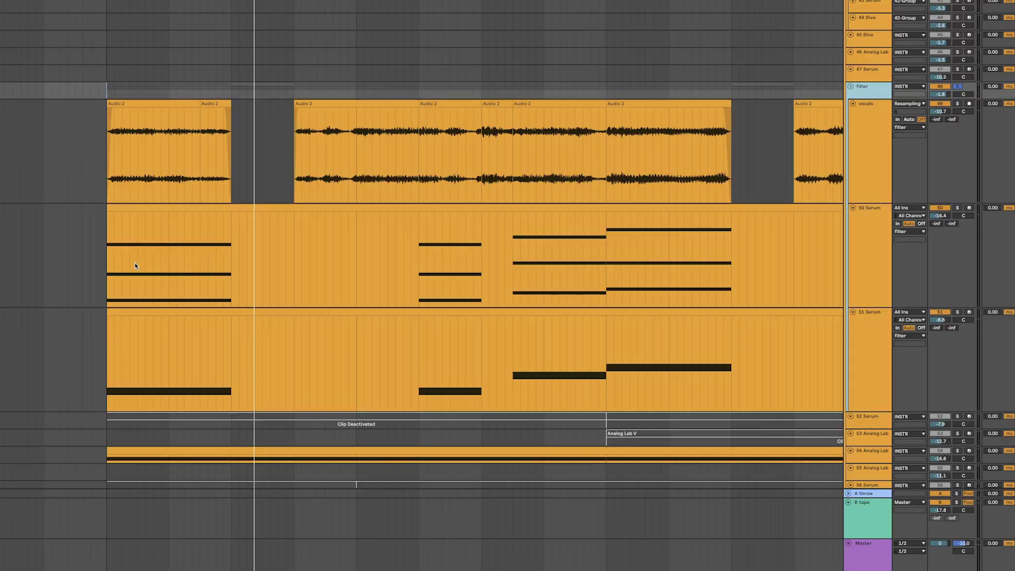
click(107, 190)
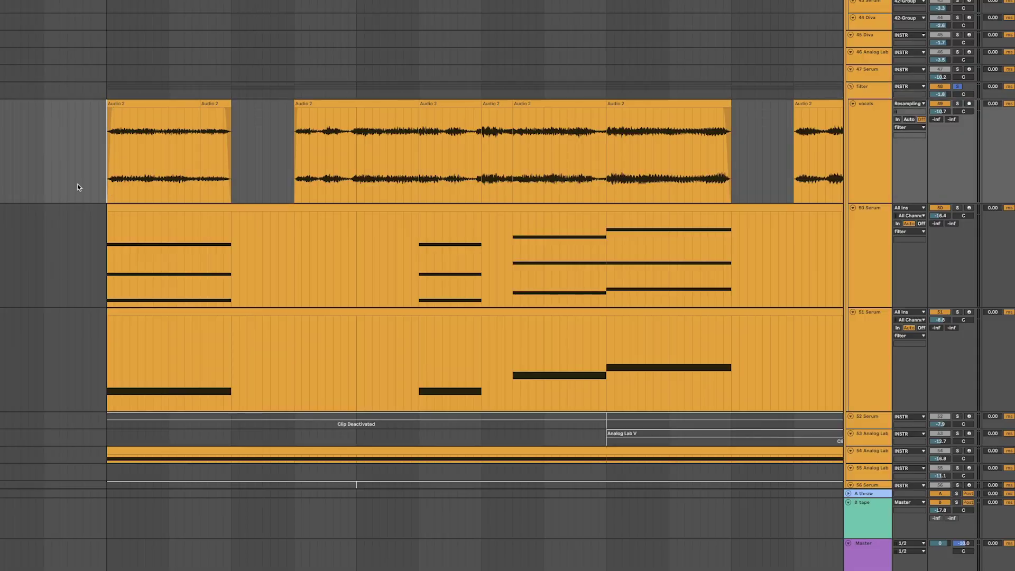
key(space)
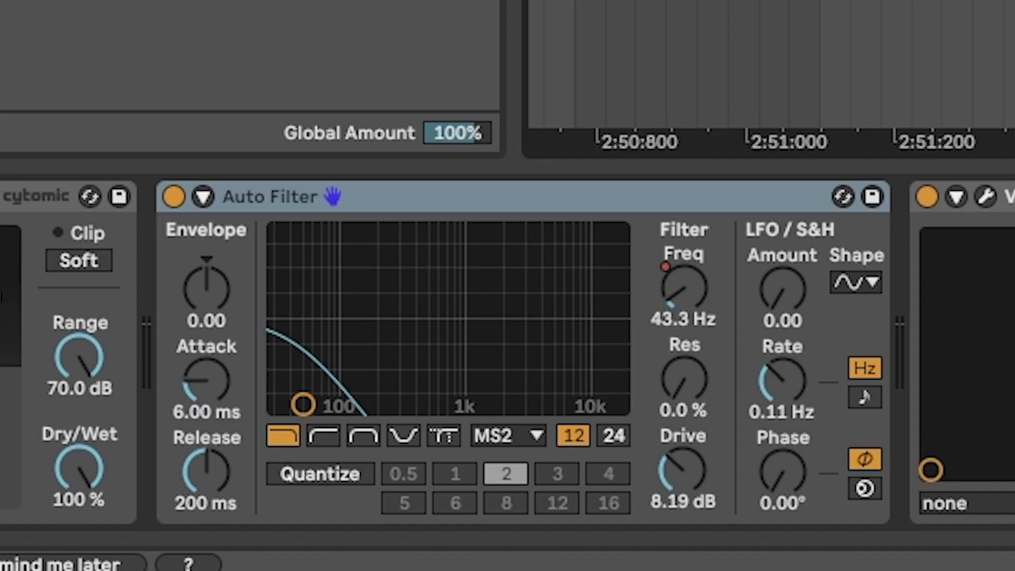
Step: Bypass the Auto Filter for comparison and switch it back on
click(459, 197)
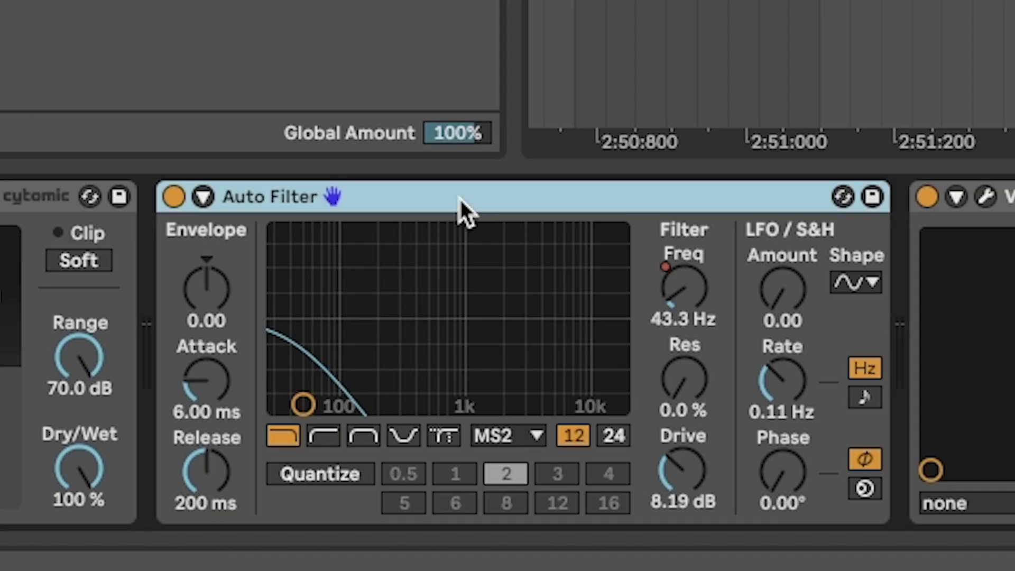
click(173, 197)
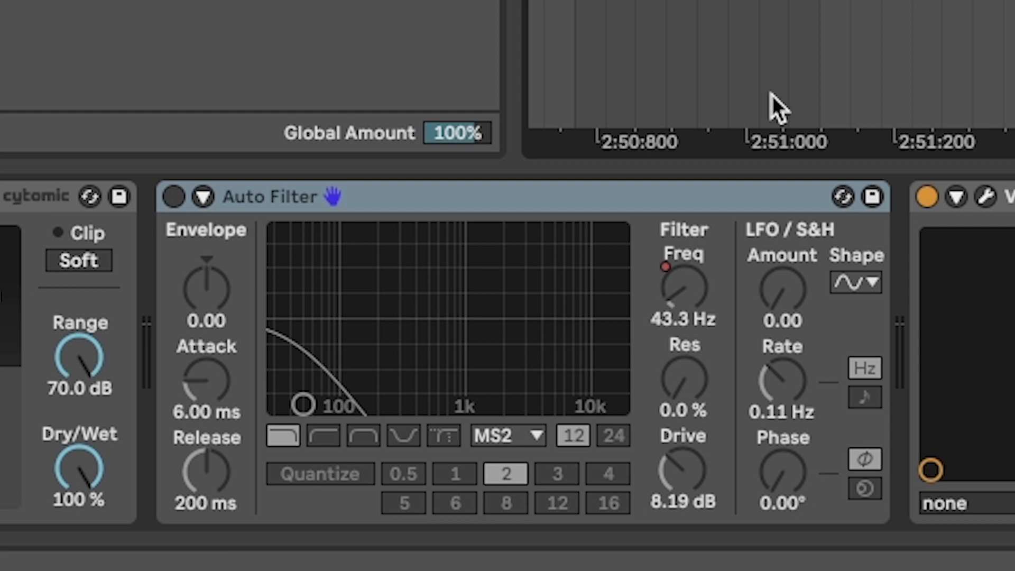
click(501, 207)
click(174, 198)
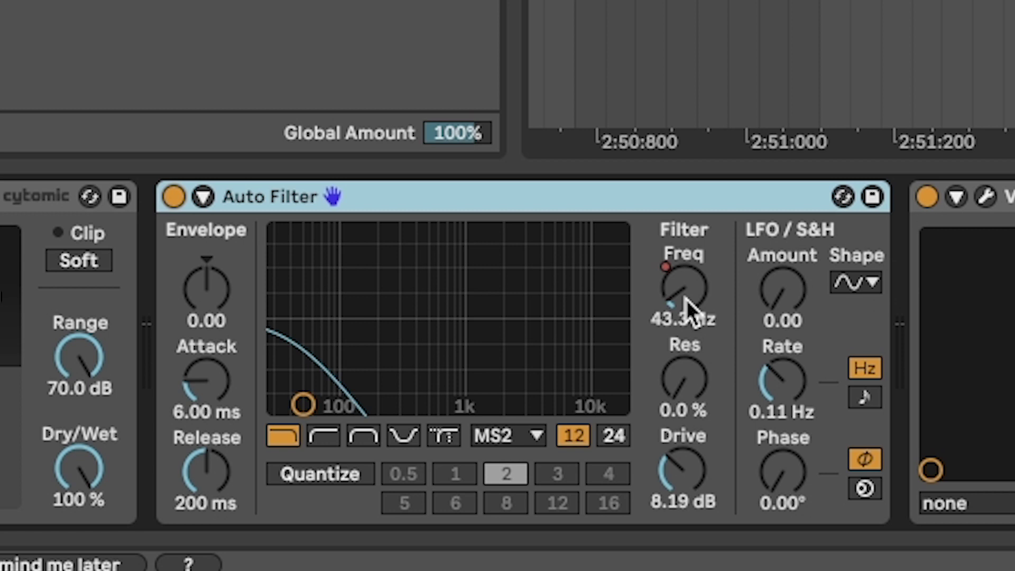
Step: Show the Auto Filter Frequency automation of the filter group and enlarge its lane for inspection
drag(686, 305, 686, 261)
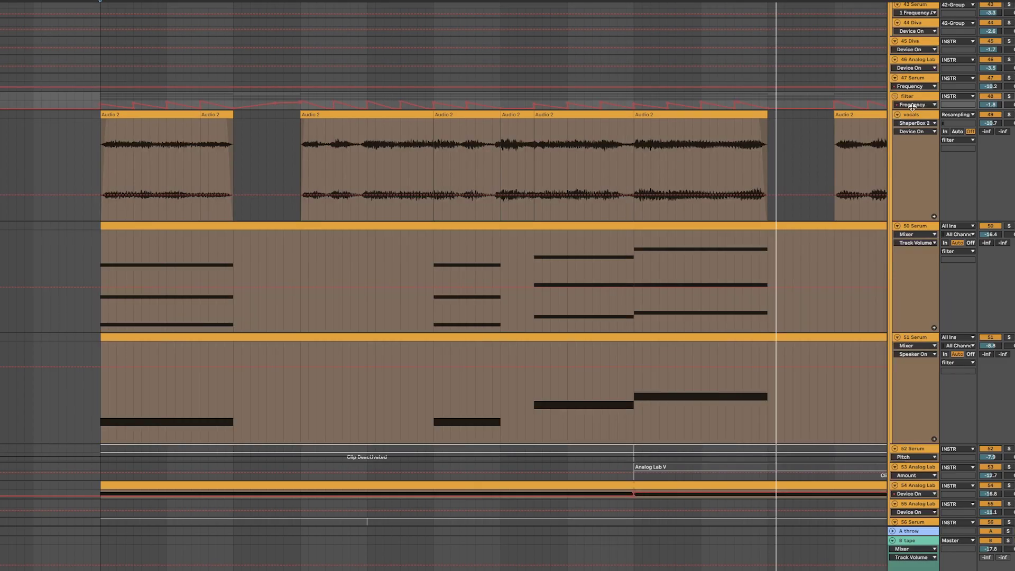
drag(912, 110, 912, 277)
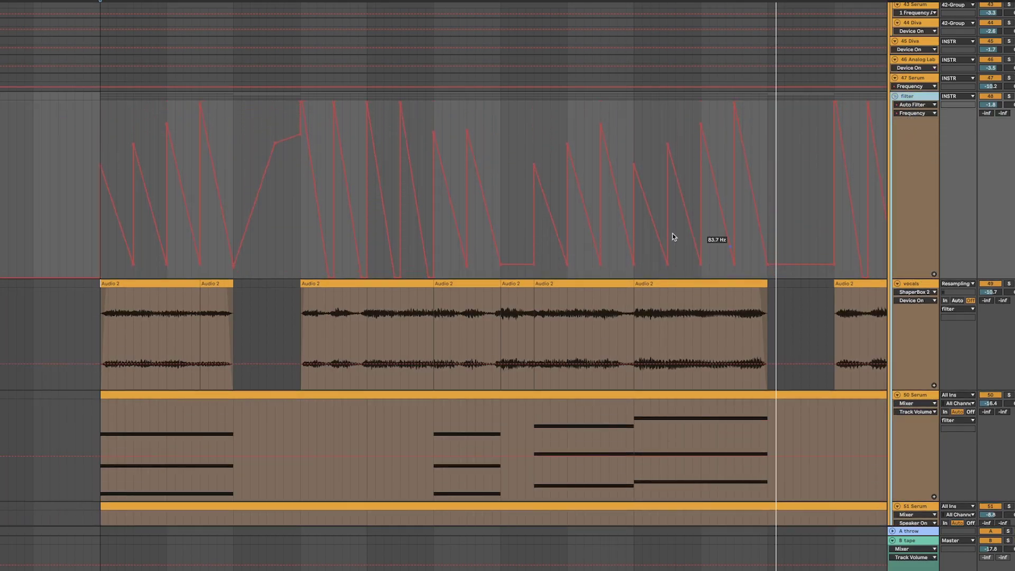
click(104, 133)
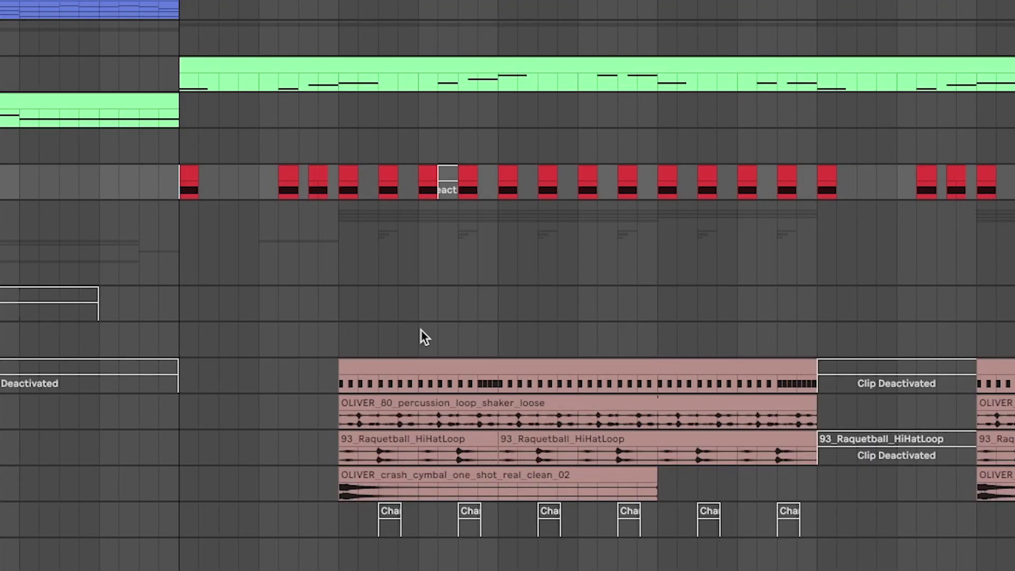
Step: Play the drums and compare the snare_grp layers with the 31 KSHMR Cla track muted and unmuted
key(space)
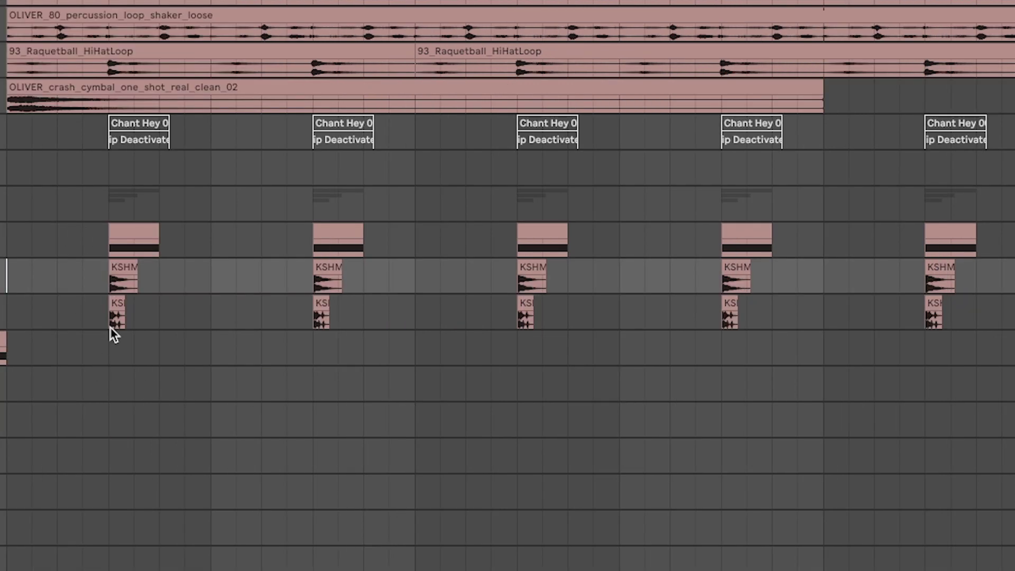
click(98, 316)
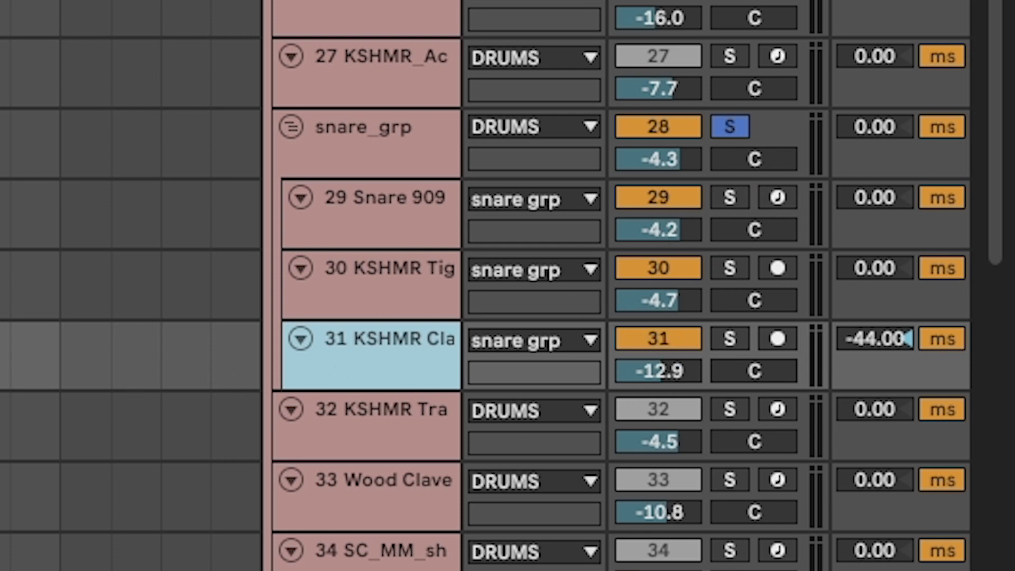
click(370, 214)
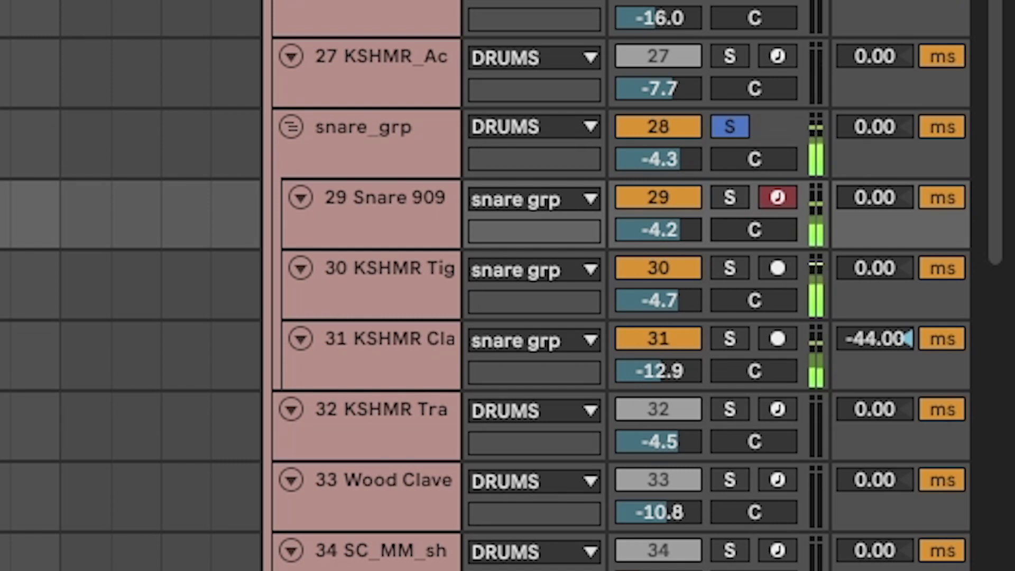
click(338, 341)
click(660, 335)
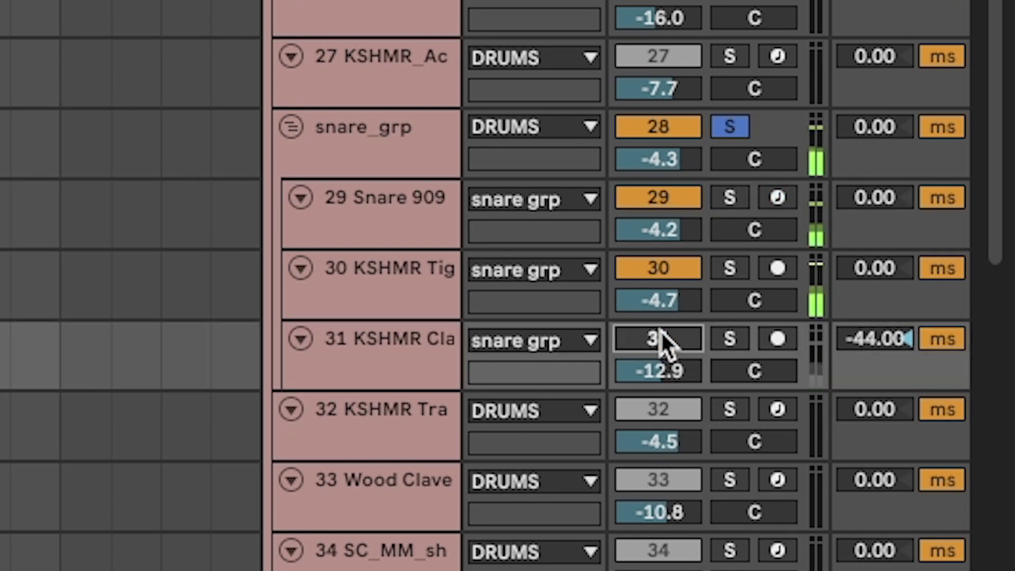
click(660, 338)
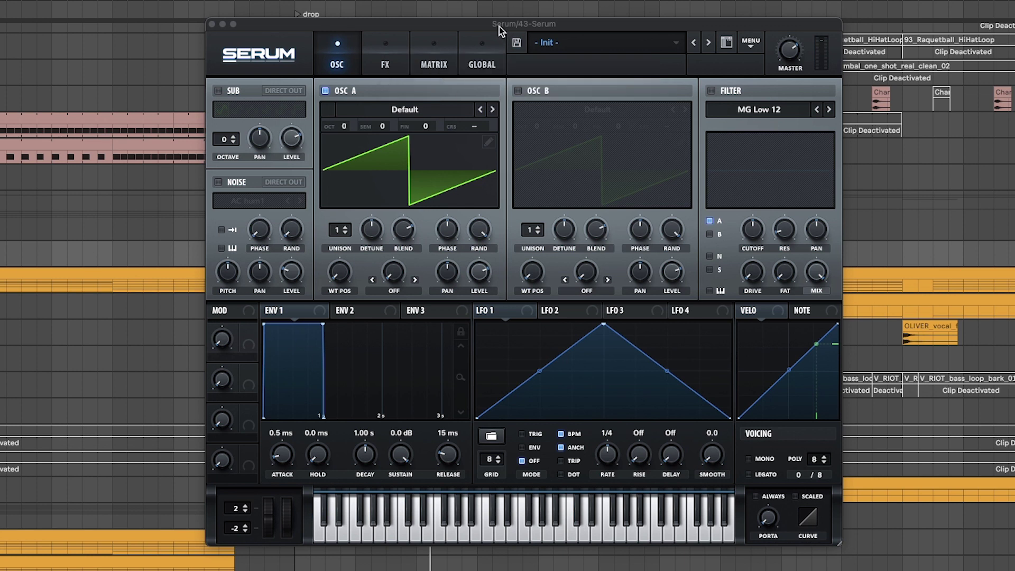
Step: Open the 43-Serum MIDI clip, set Serum's Osc A unison to 16 voices and adjust its detune
double_click(878, 285)
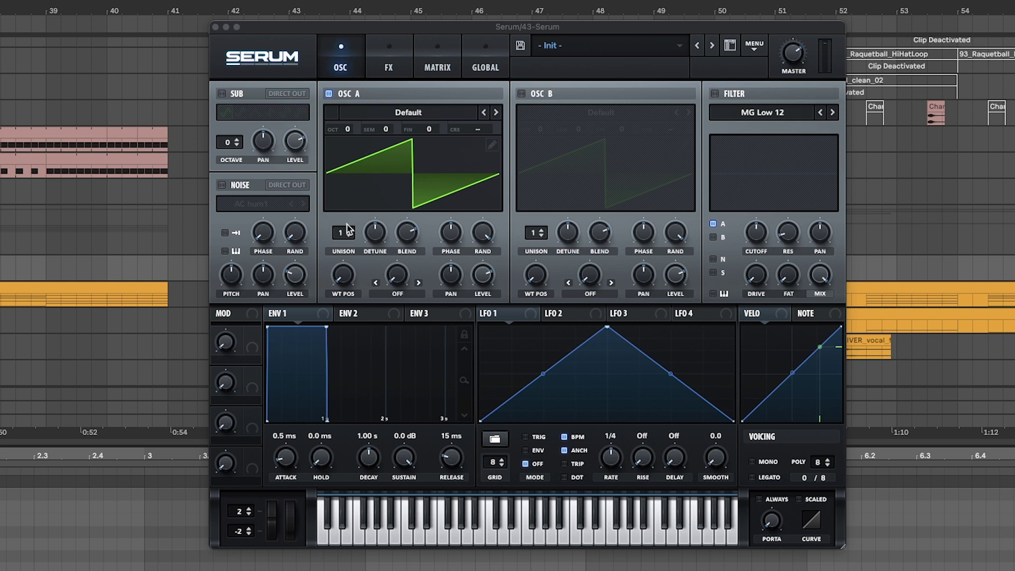
drag(338, 236, 331, 93)
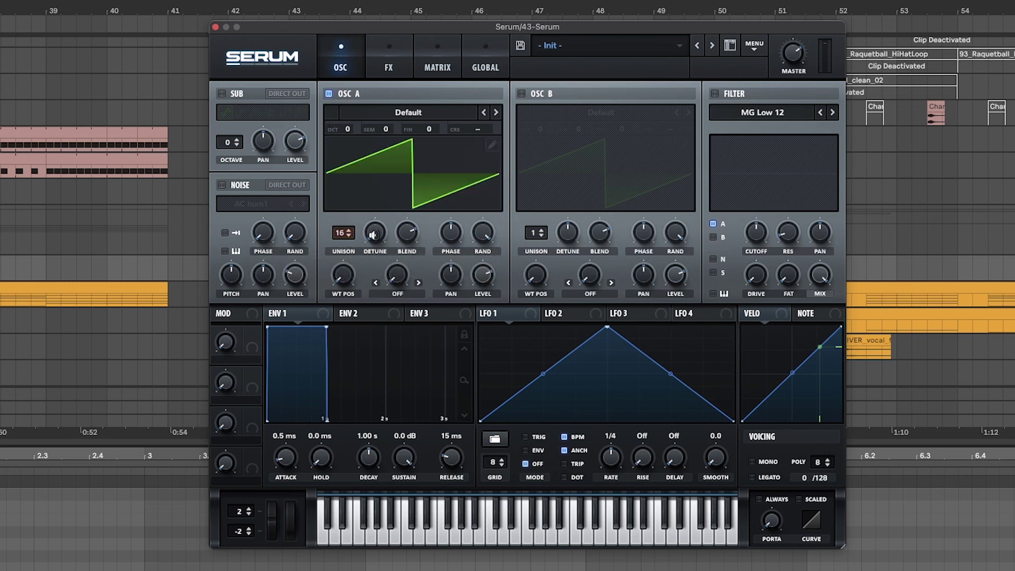
mouse_move(374, 235)
mouse_down()
mouse_move(362, 162)
mouse_move(367, 247)
mouse_up()
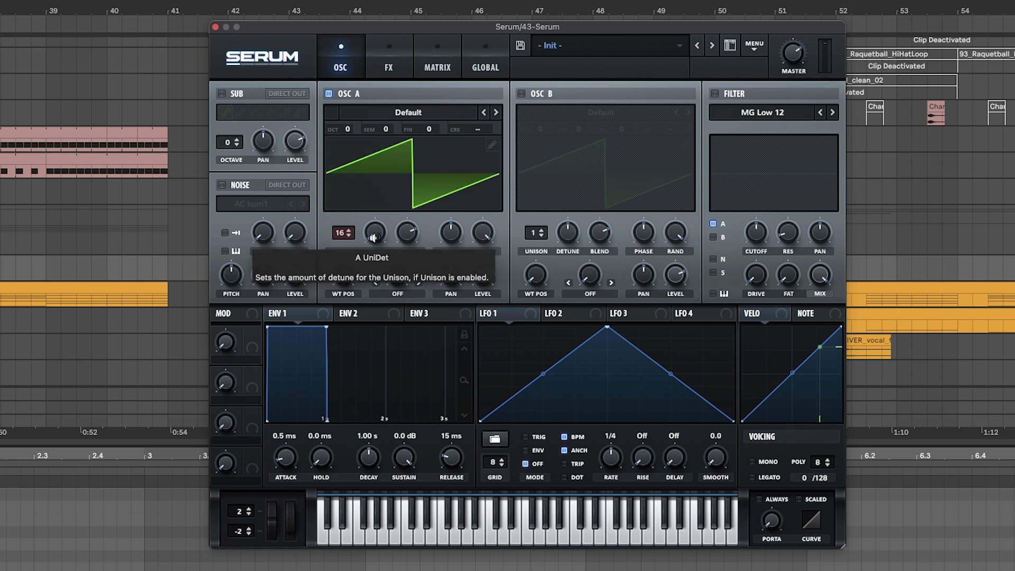
mouse_move(374, 237)
mouse_down()
mouse_move(347, 110)
mouse_move(347, 131)
mouse_up()
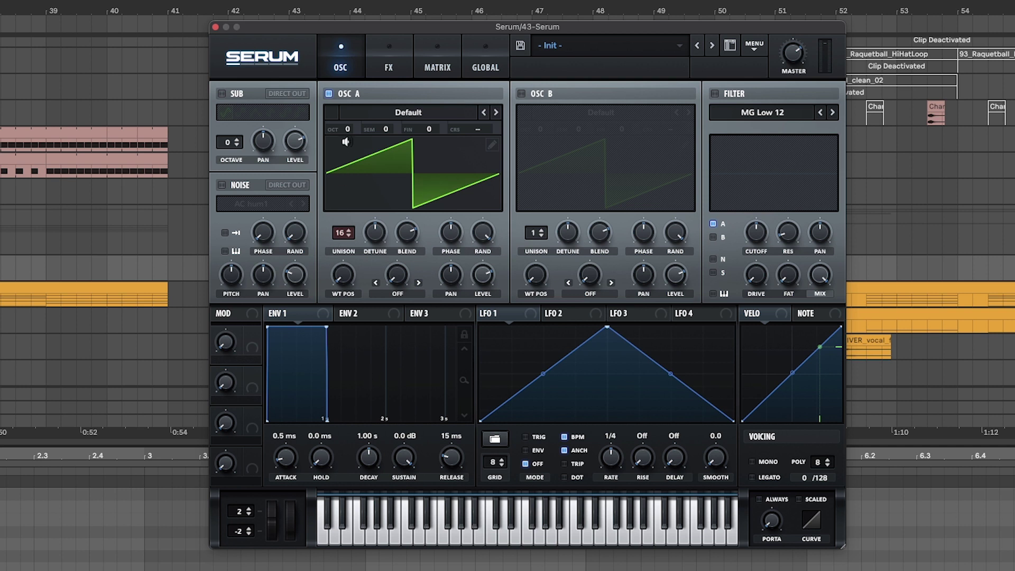
Step: Set Osc A's octave to -1 and play back the sound
mouse_move(339, 128)
drag(339, 128, 338, 141)
key(space)
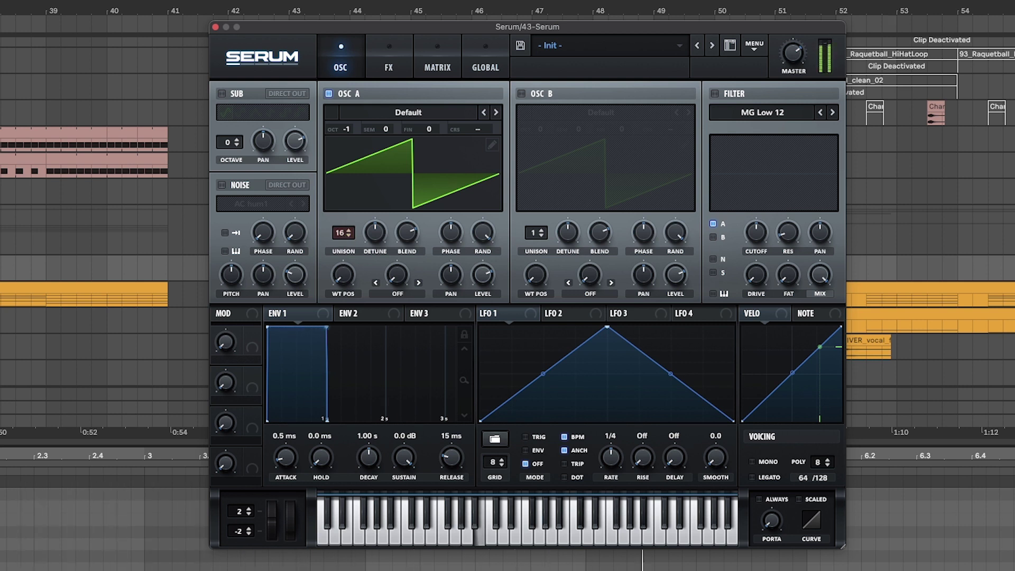
Step: Enable Osc B, set its unison to 16 voices and adjust its detune
click(521, 94)
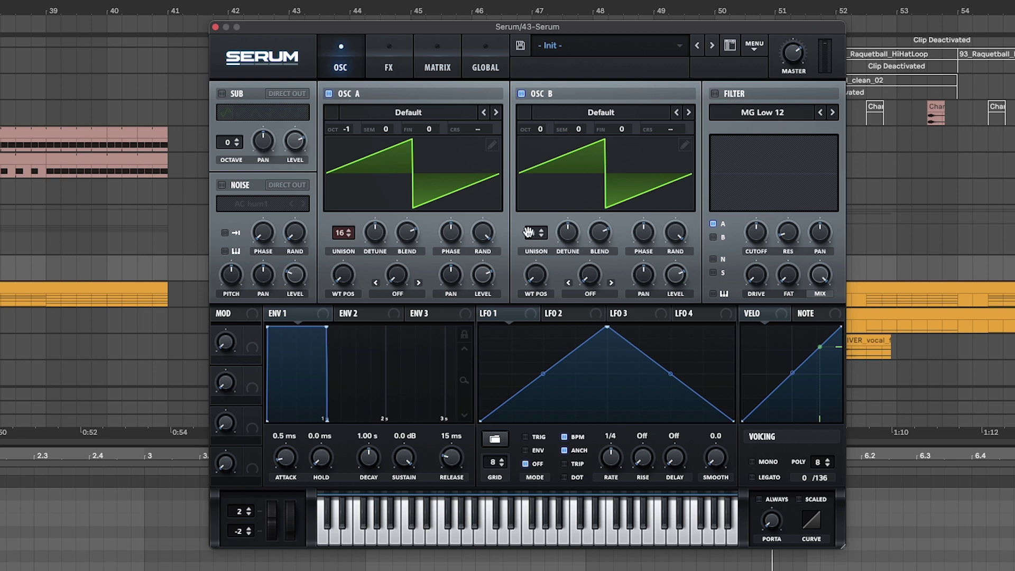
drag(532, 235, 542, 110)
drag(562, 240, 558, 221)
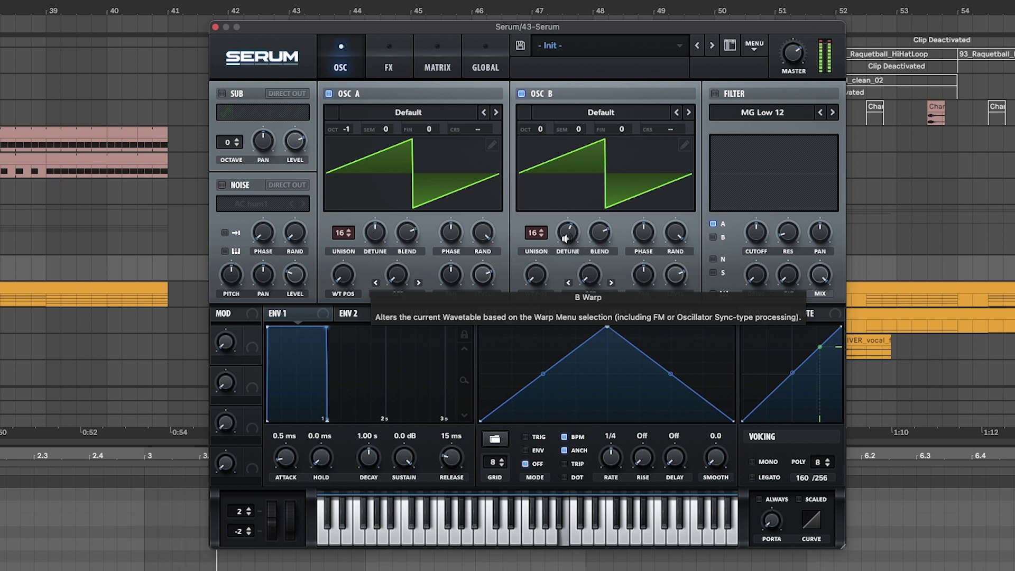
drag(563, 236, 564, 236)
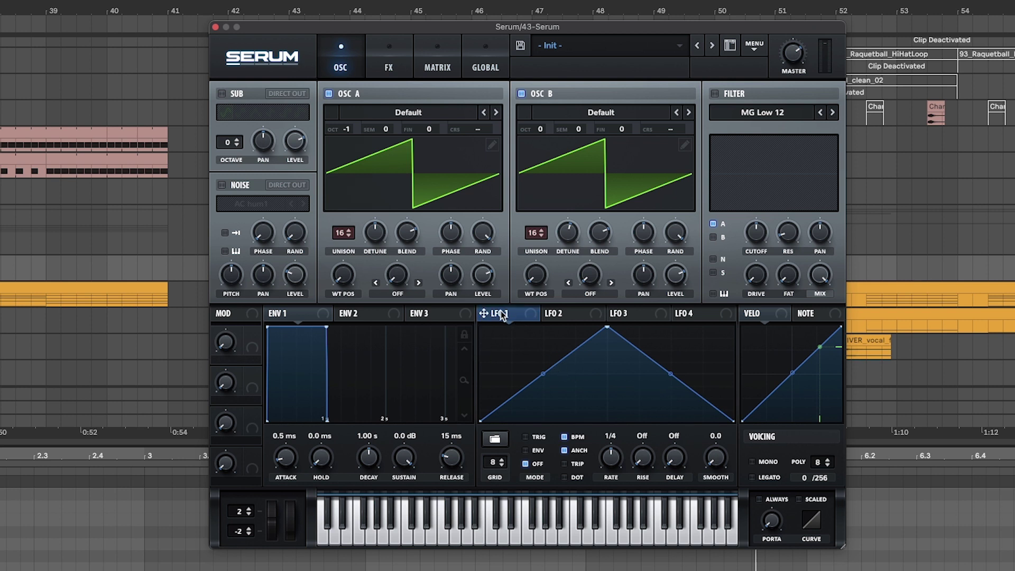
Step: Modulate the levels of Osc A and Osc B with LFO 1 at a 1/8 rate, lowering both base levels and adjusting the modulation amounts
drag(490, 312, 677, 280)
drag(476, 276, 499, 526)
drag(676, 276, 696, 521)
drag(471, 262, 452, 204)
drag(664, 265, 658, 213)
mouse_move(528, 448)
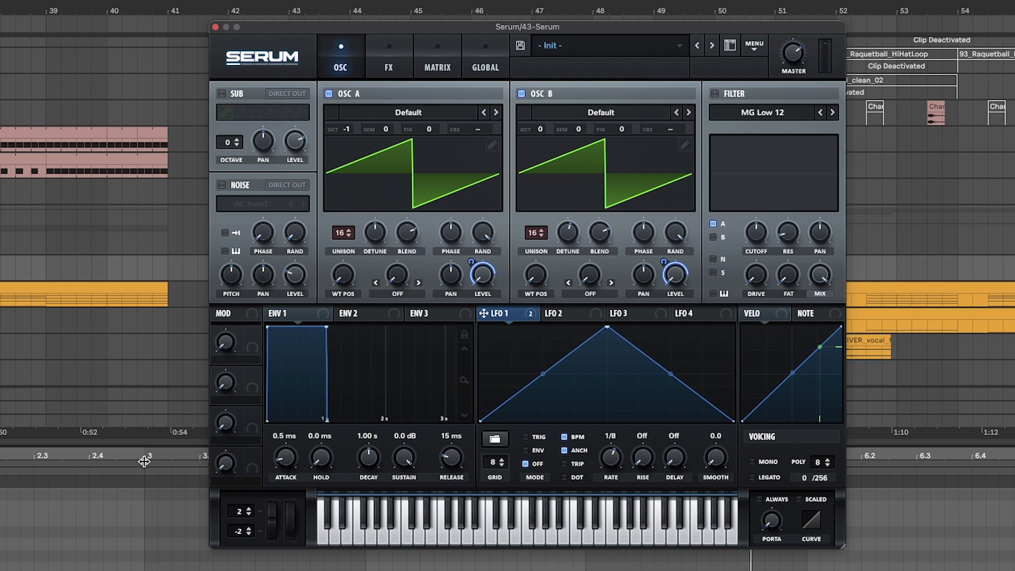
Step: Enable Serum's Hyper/Dimension effect and lower the Hyper mix to about 10% while playing back the sound
click(383, 69)
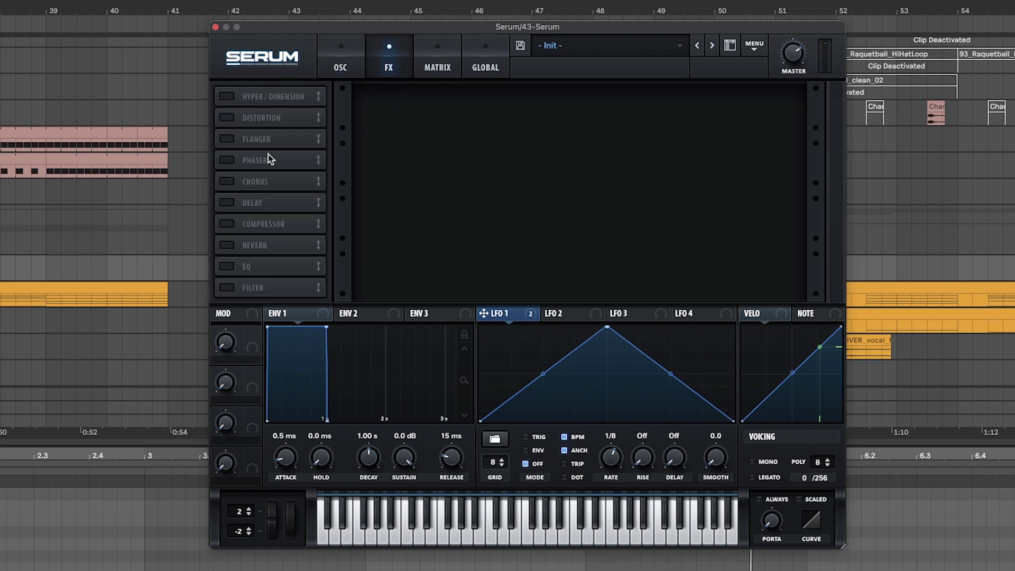
click(225, 96)
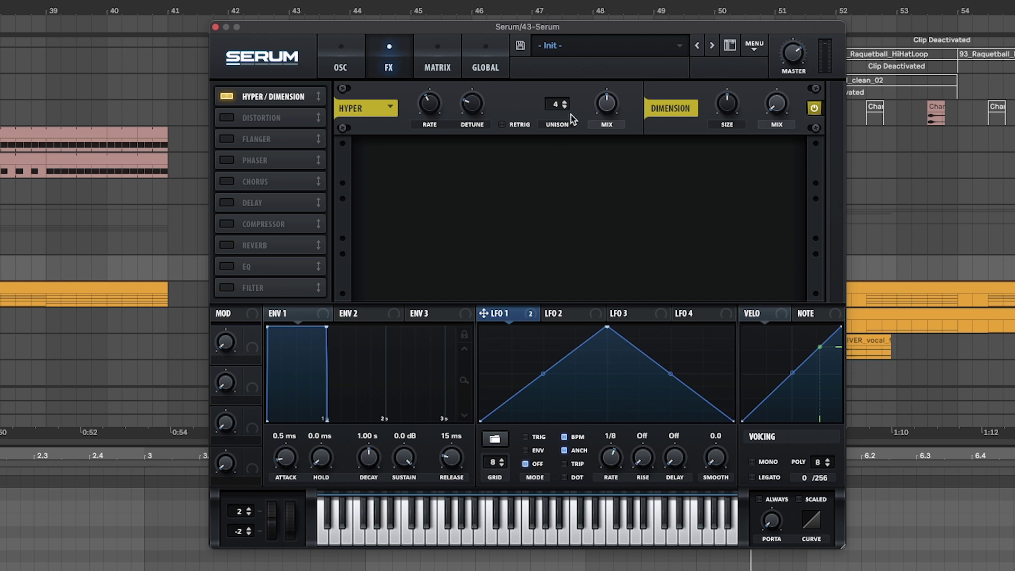
drag(609, 107, 617, 176)
scroll(605, 107, up, 1)
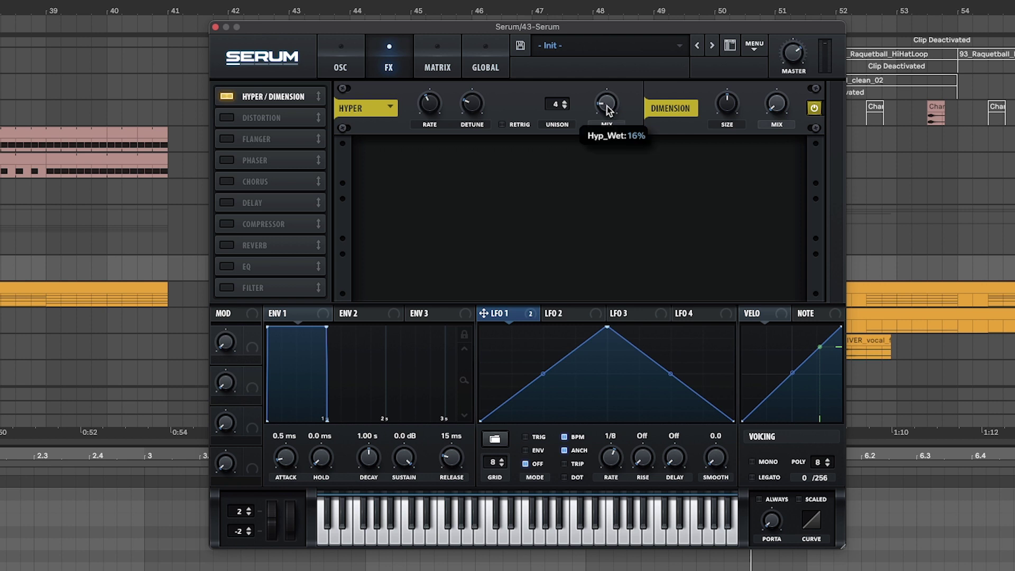
key(space)
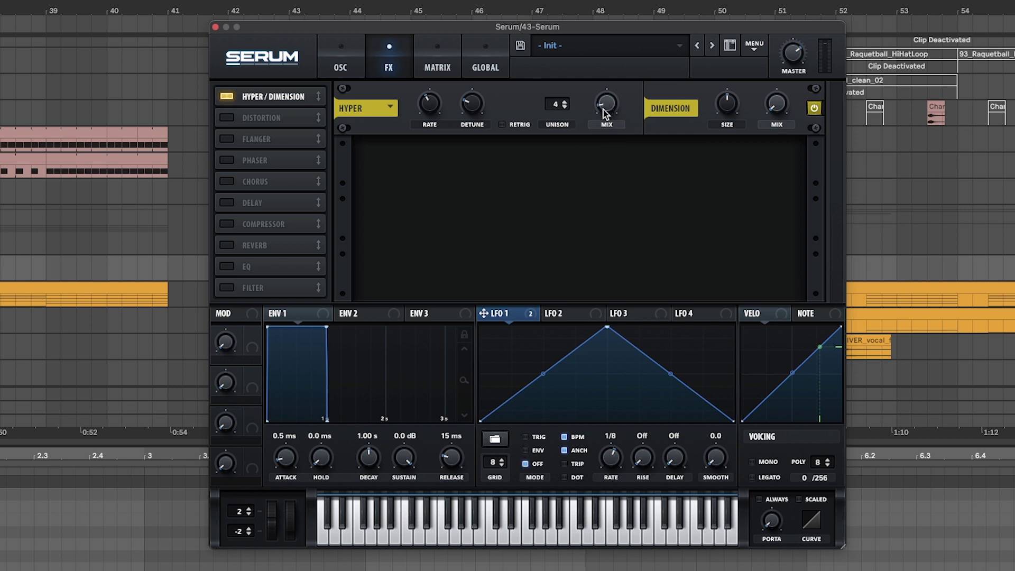
scroll(604, 110, up, 4)
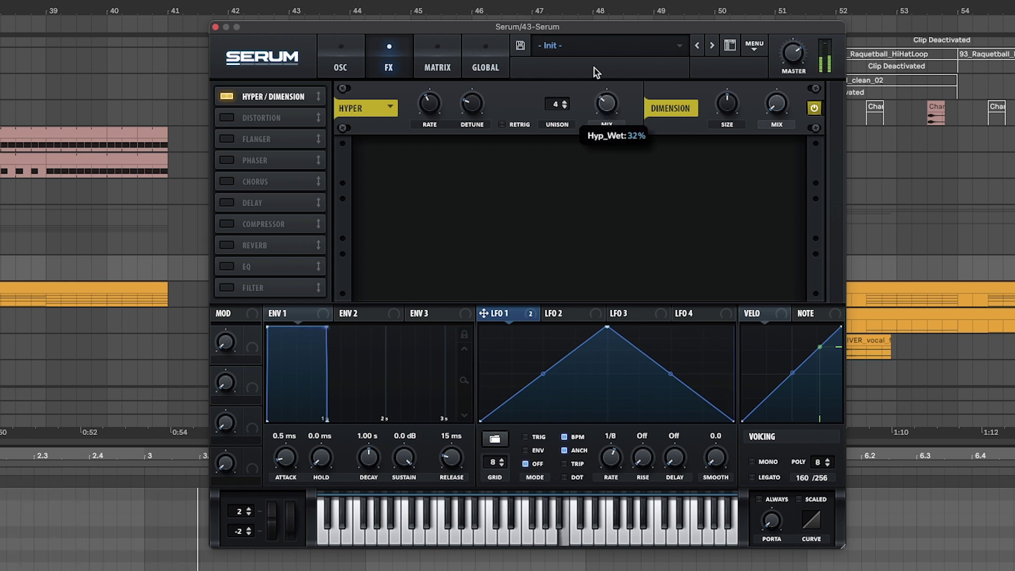
scroll(596, 103, down, 4)
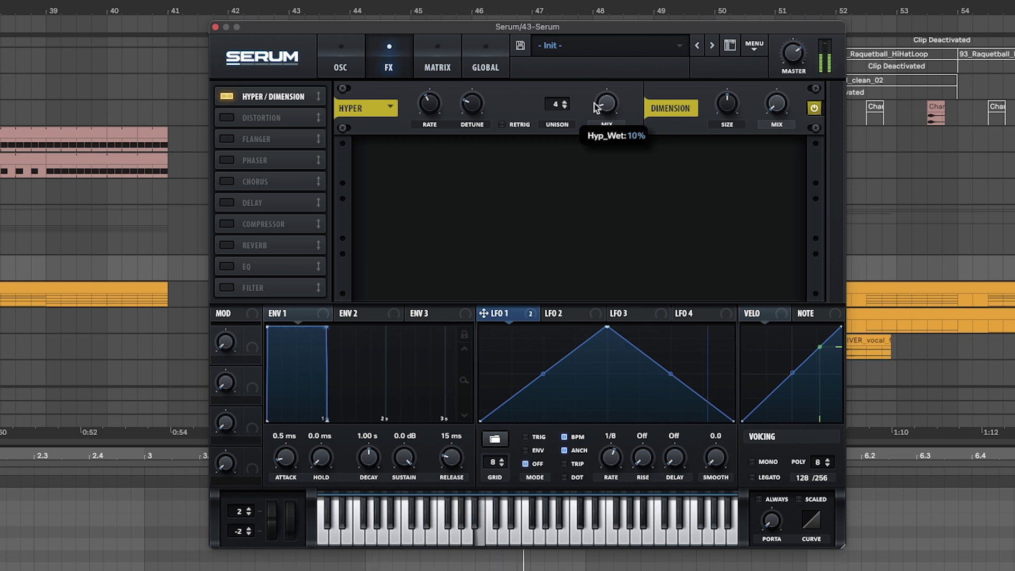
key(space)
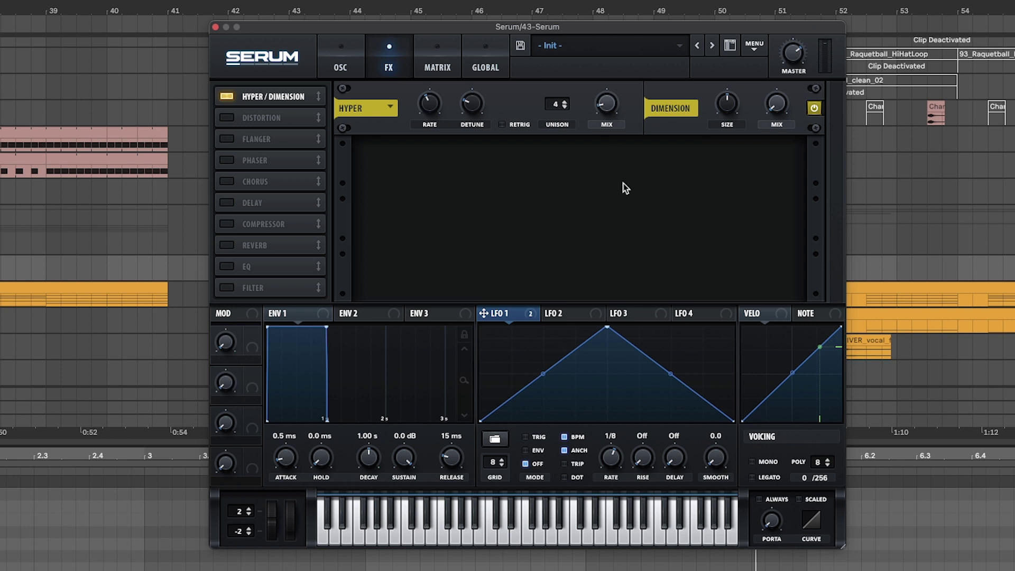
Step: Raise the Dimension mix slightly from zero and fine-tune it while playing back the sound
click(781, 112)
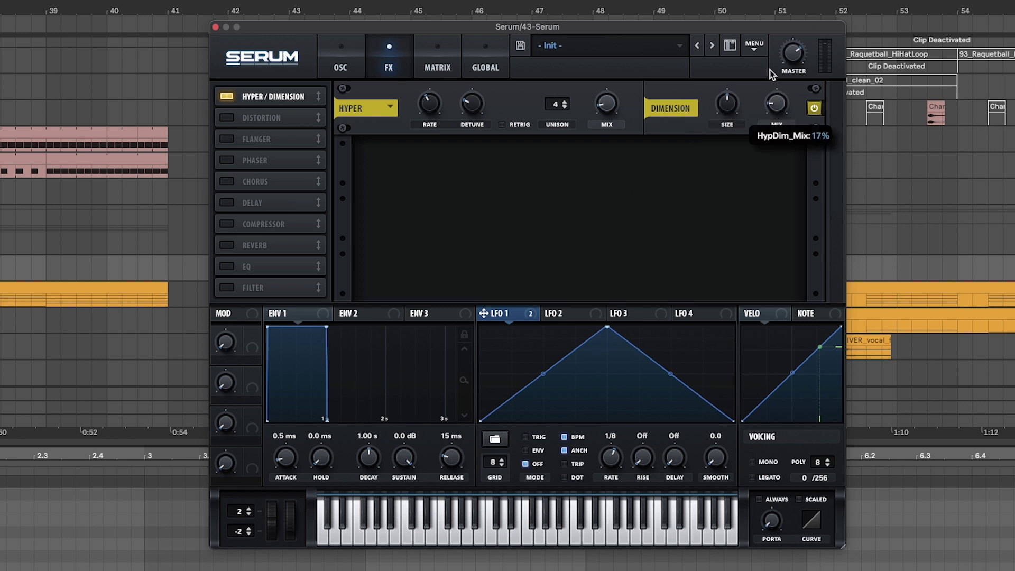
key(space)
drag(770, 70, 759, 69)
key(space)
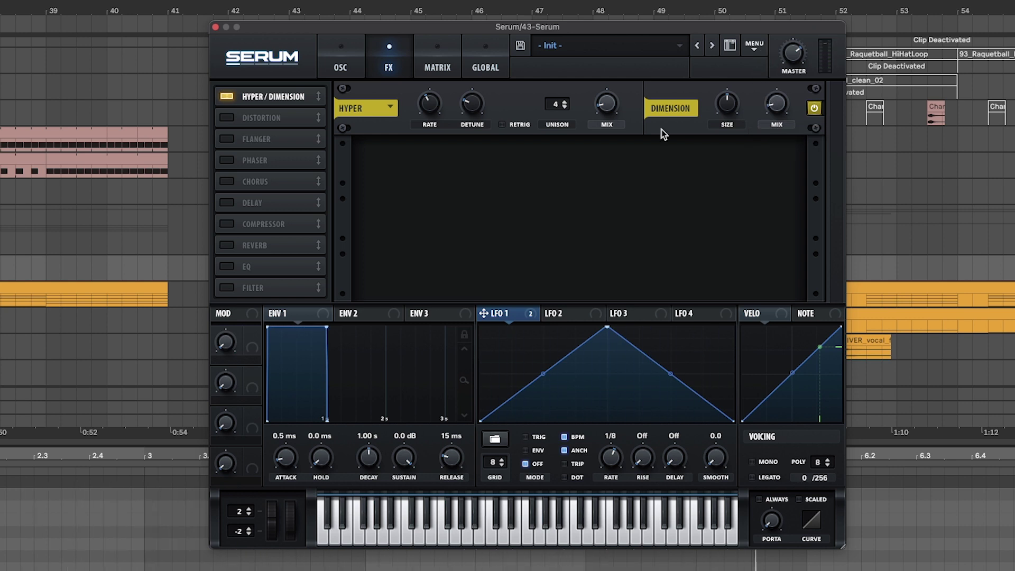
Step: Enable the Distortion effect in Tube mode and adjust its drive while playing back the sound
click(219, 117)
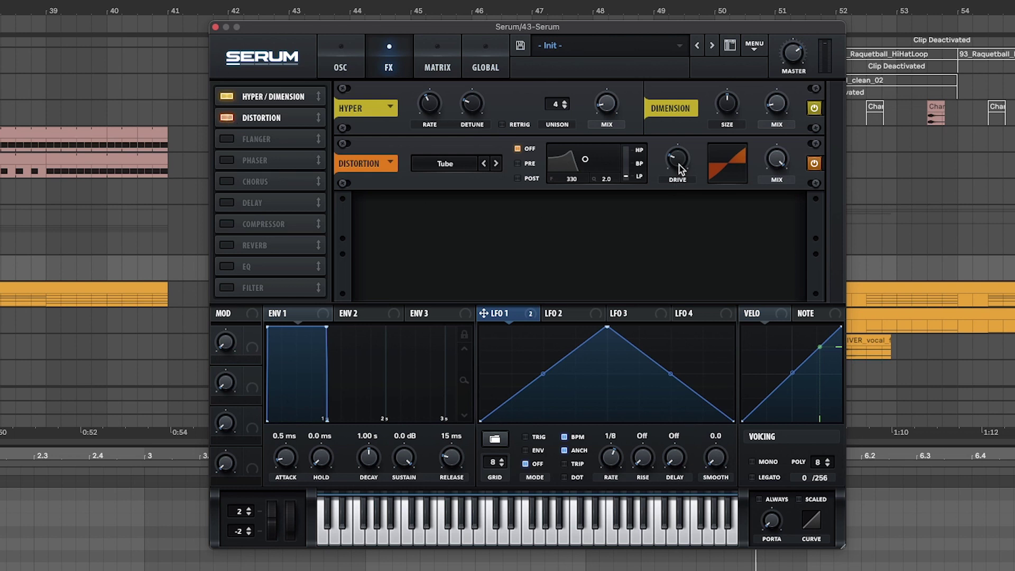
key(space)
drag(681, 165, 661, 130)
Step: Enable the Compressor effect, switch it to multiband and adjust its threshold
click(227, 224)
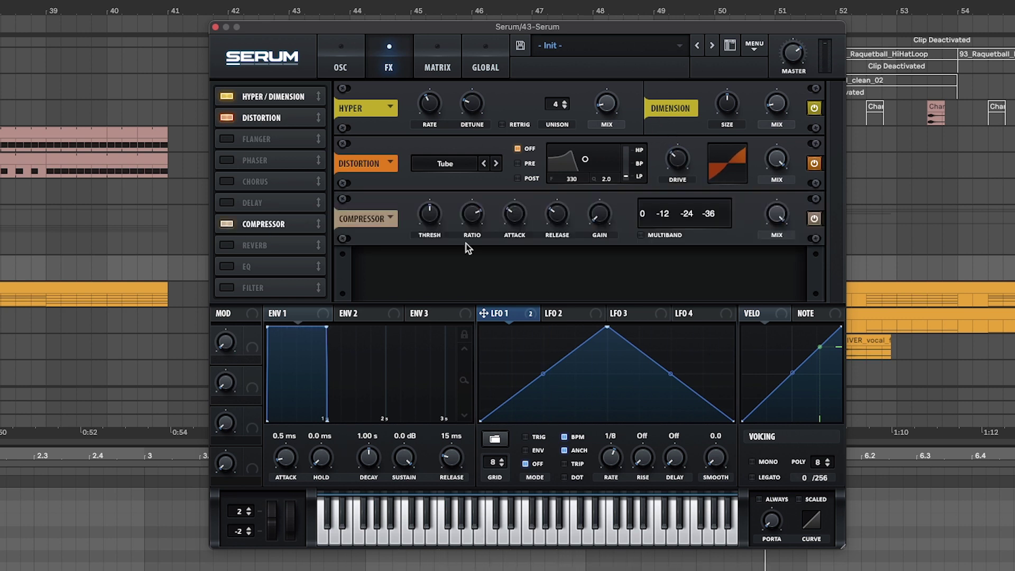
click(652, 233)
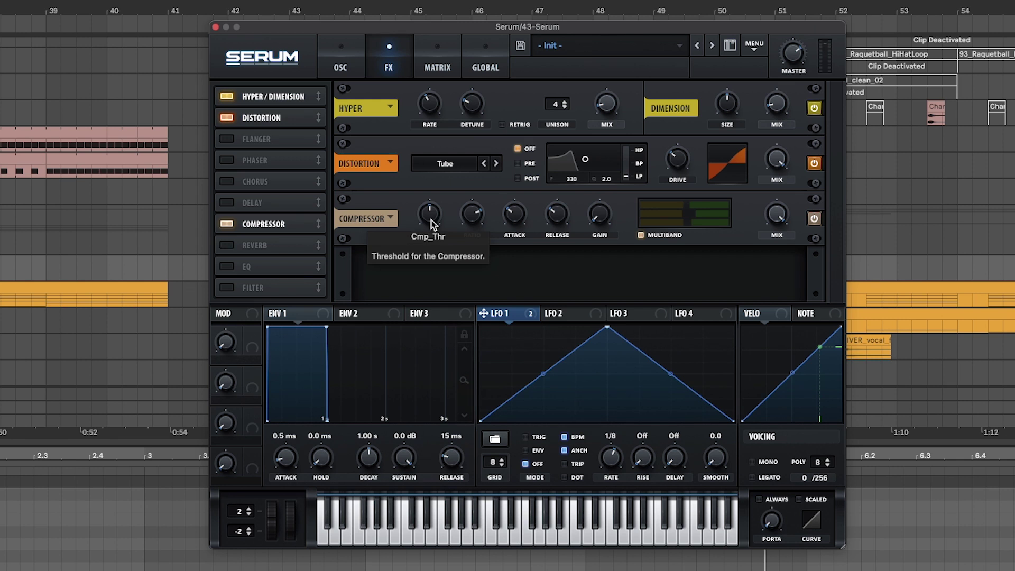
drag(427, 217, 424, 241)
Step: Reduce the compressor's wet mix to slightly above half while repeatedly auditioning the sound
key(space)
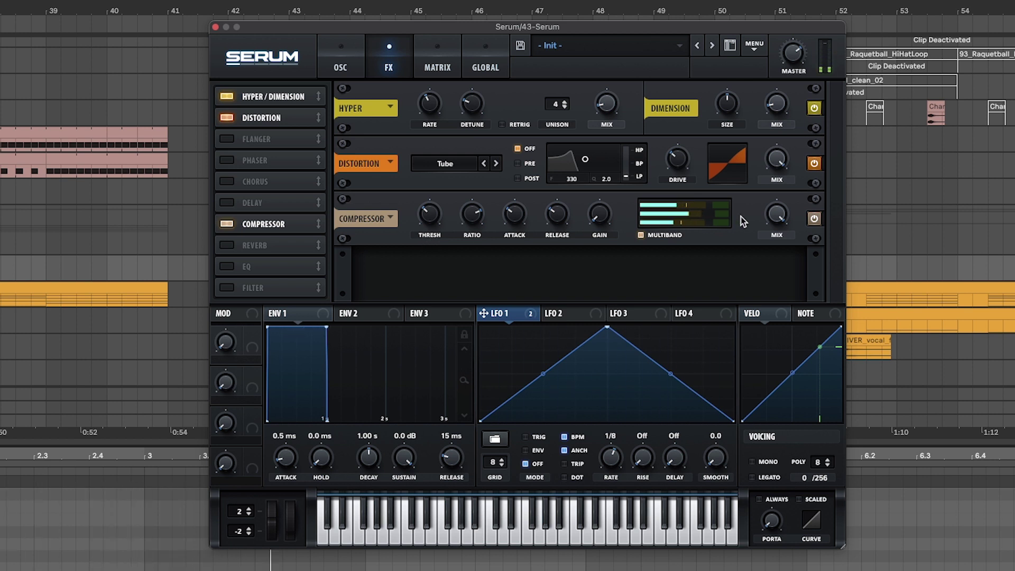
drag(777, 215, 775, 227)
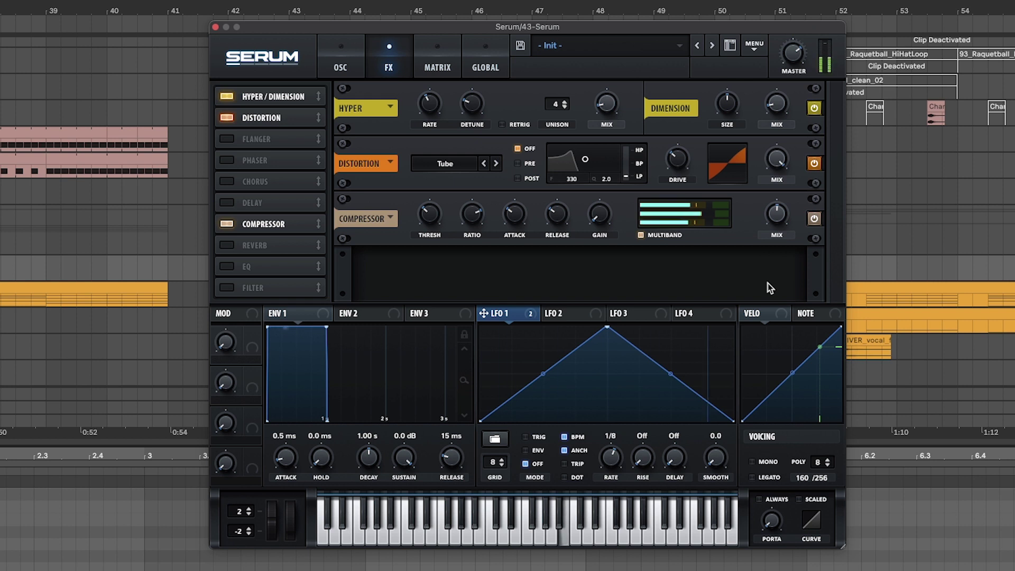
drag(777, 213, 762, 182)
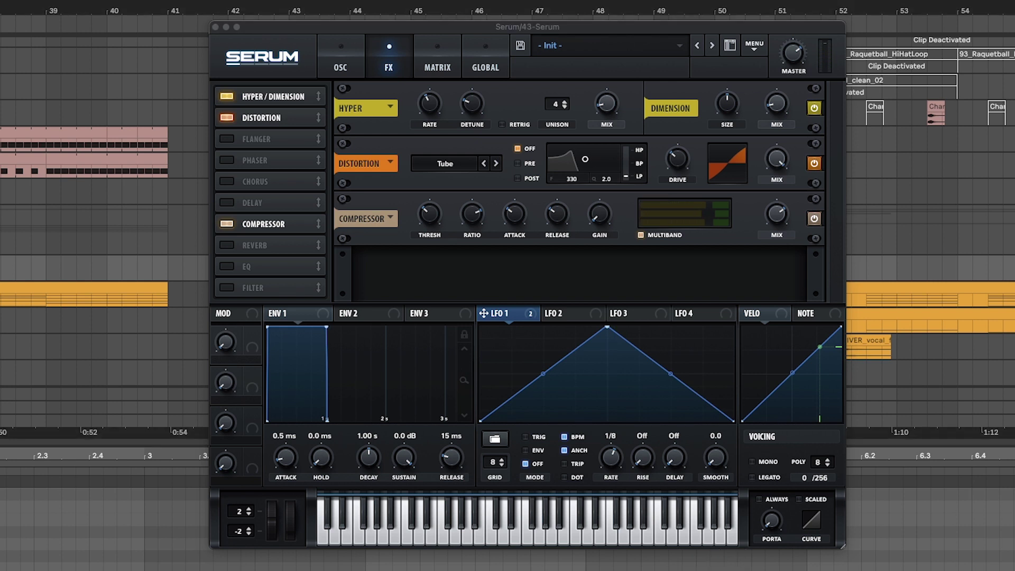
key(space)
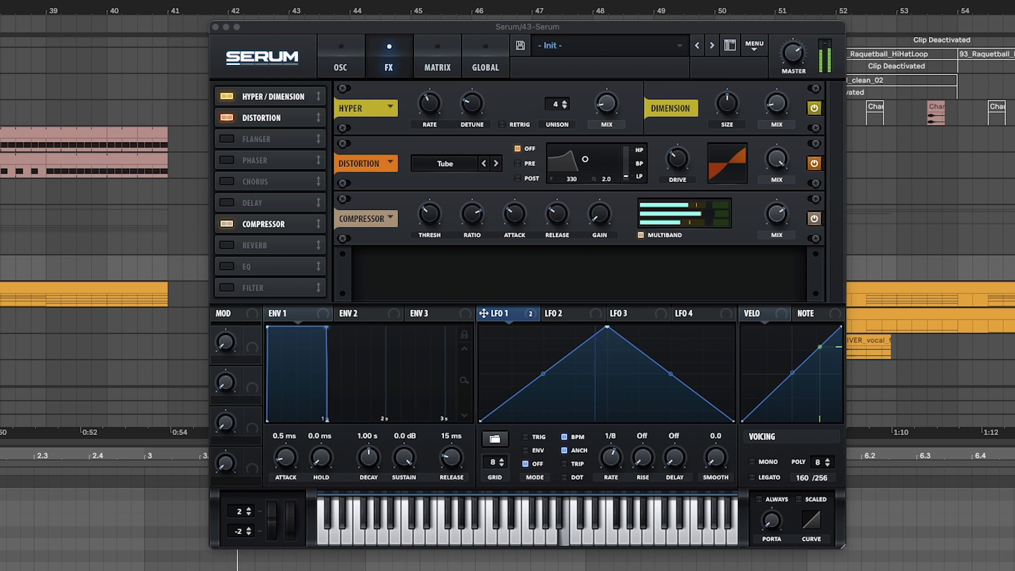
click(780, 103)
mouse_move(773, 227)
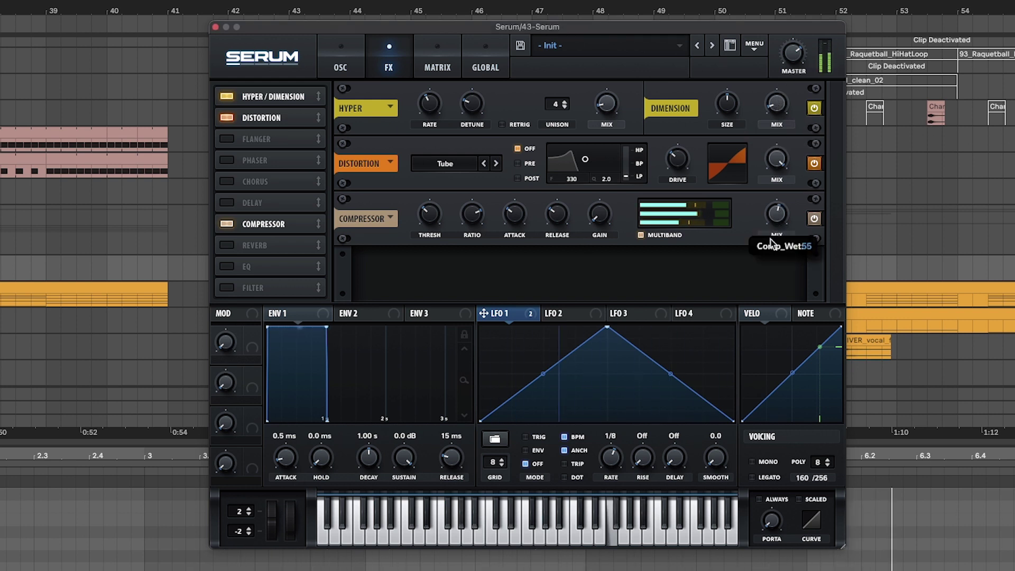
key(space)
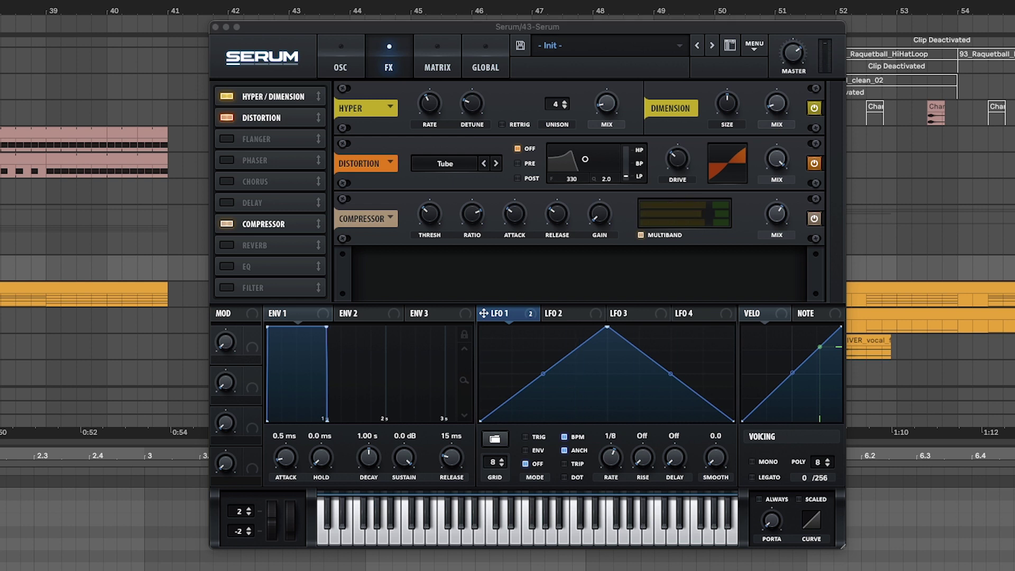
key(space)
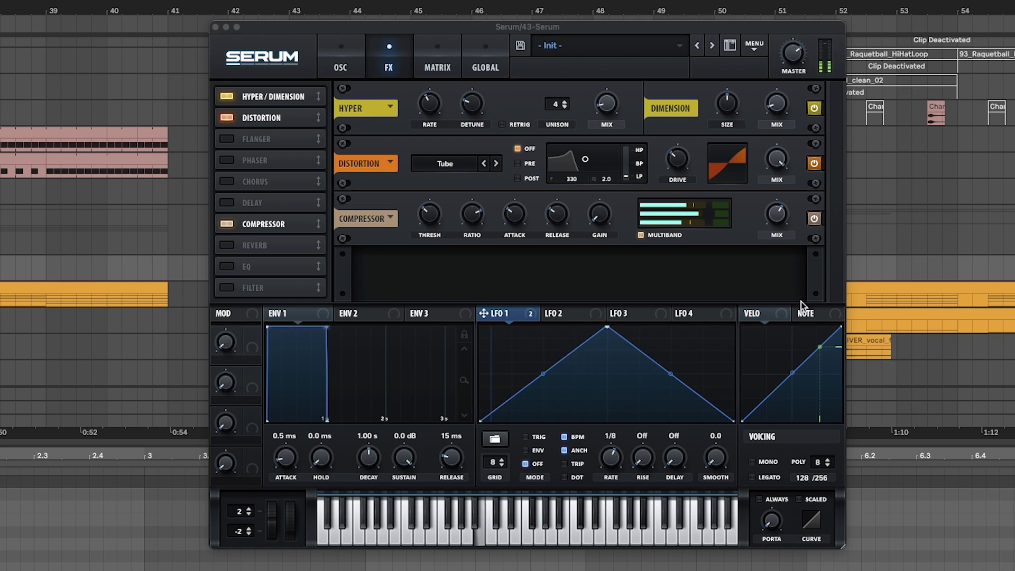